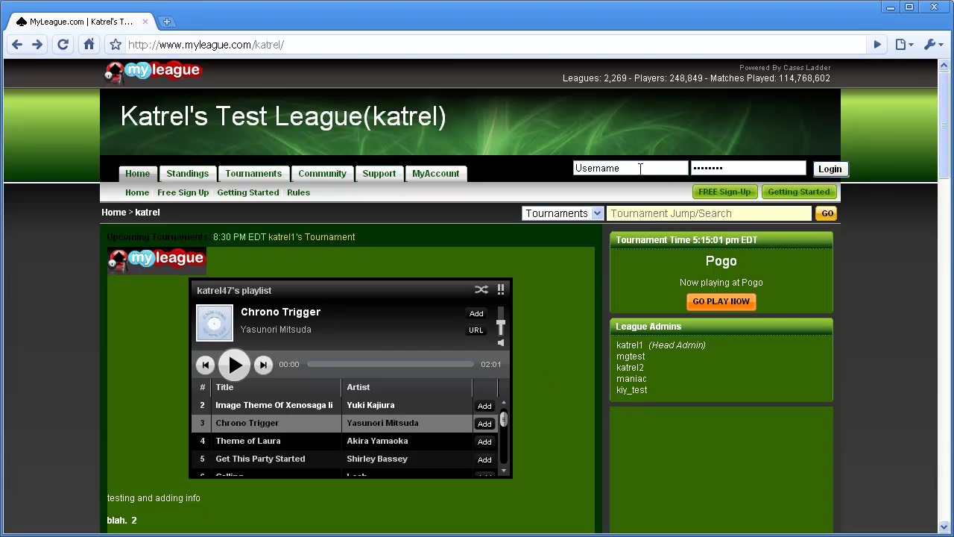
Log in to Katrel's Test League with the member's username and password.
click(599, 166)
text(kat2)
key(Tab)
text(*********)
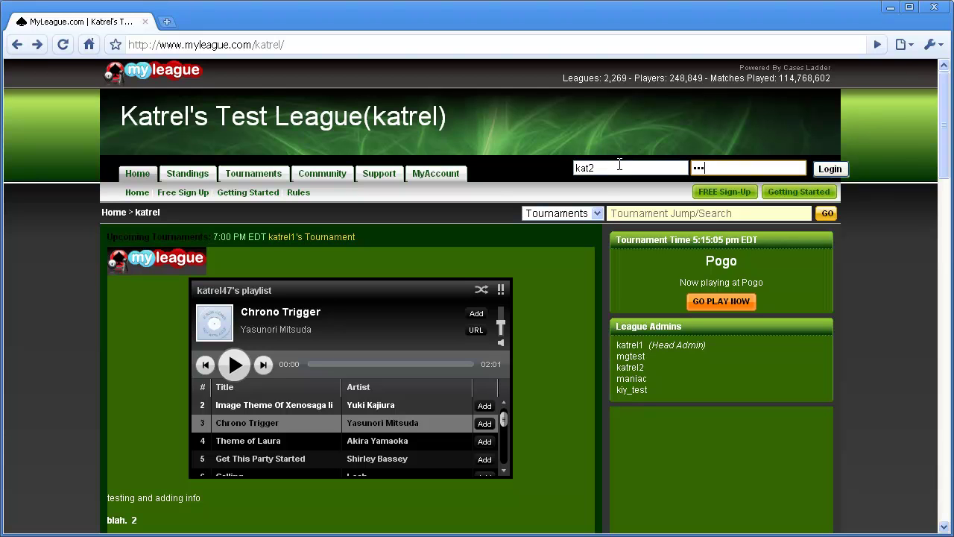
key(Tab)
click(830, 169)
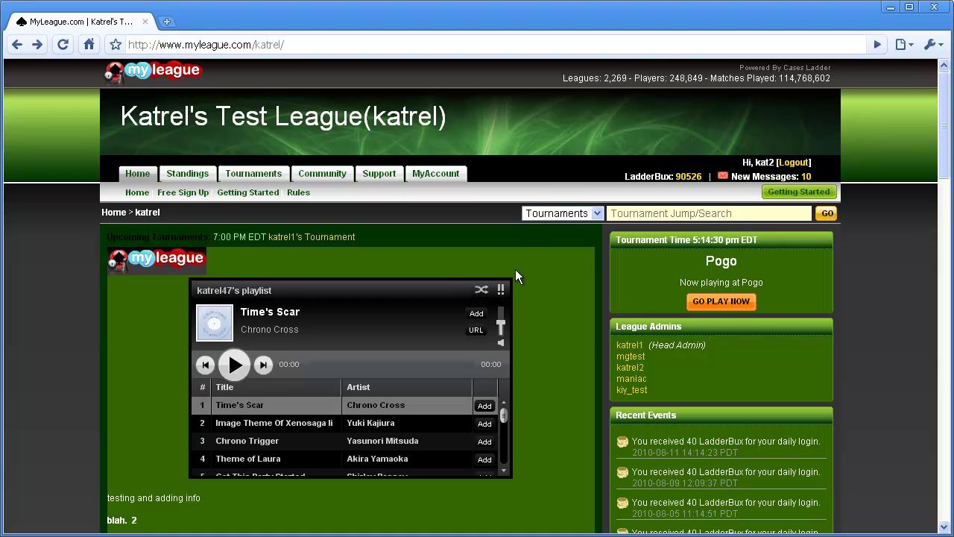
Scroll down to today's Tournament Events list of 7 Ladder-wide events.
scroll(515, 274, down, 6)
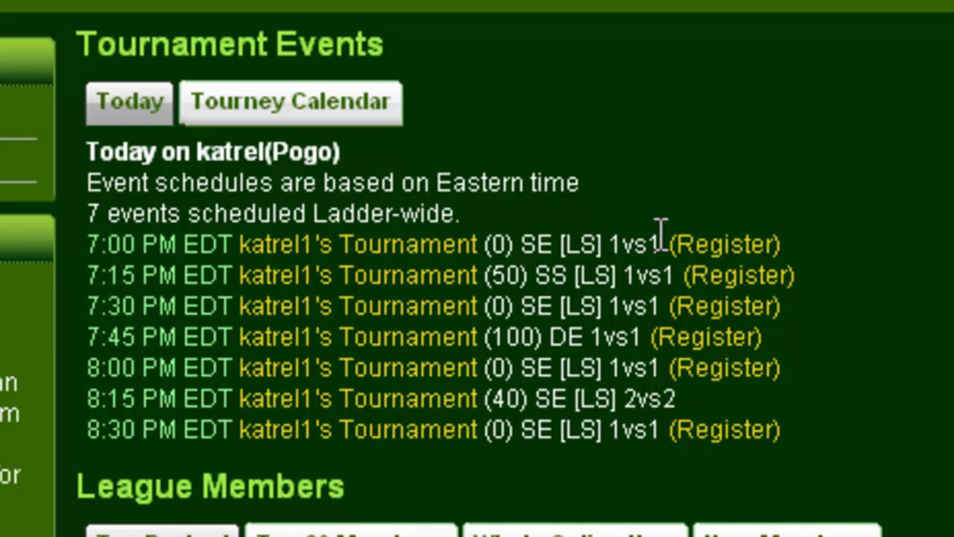
mouse_move(454, 240)
Register for the 7:00 PM EDT tournament in the Tournament Events list.
click(719, 246)
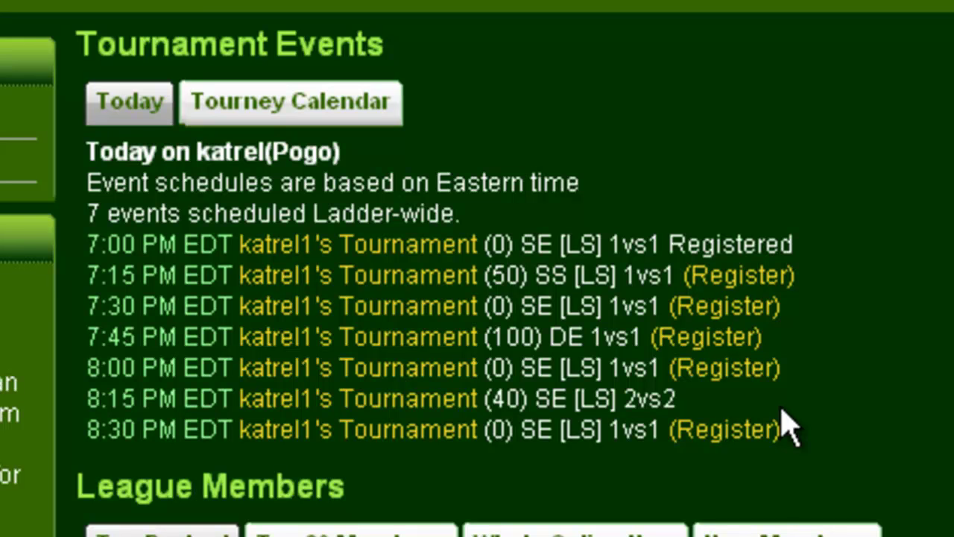
mouse_move(412, 403)
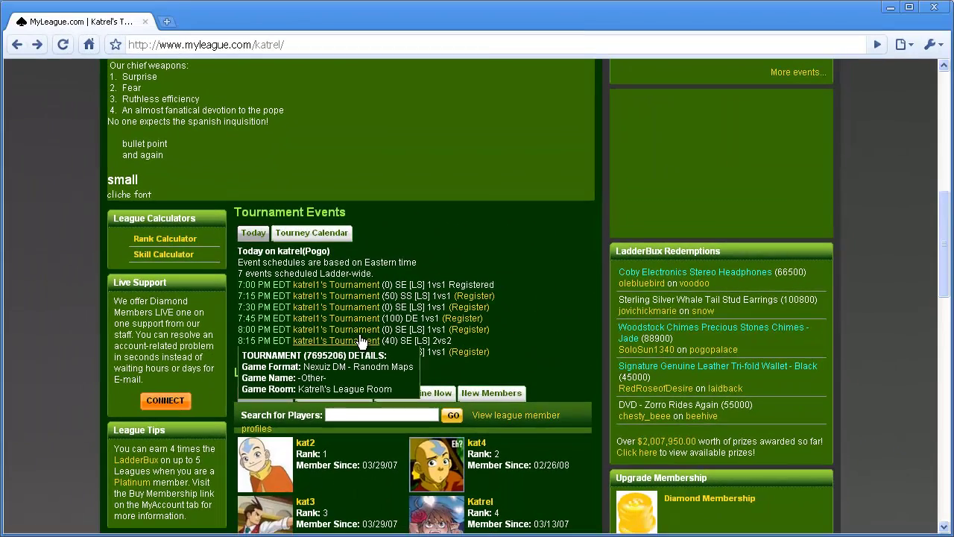
mouse_move(436, 369)
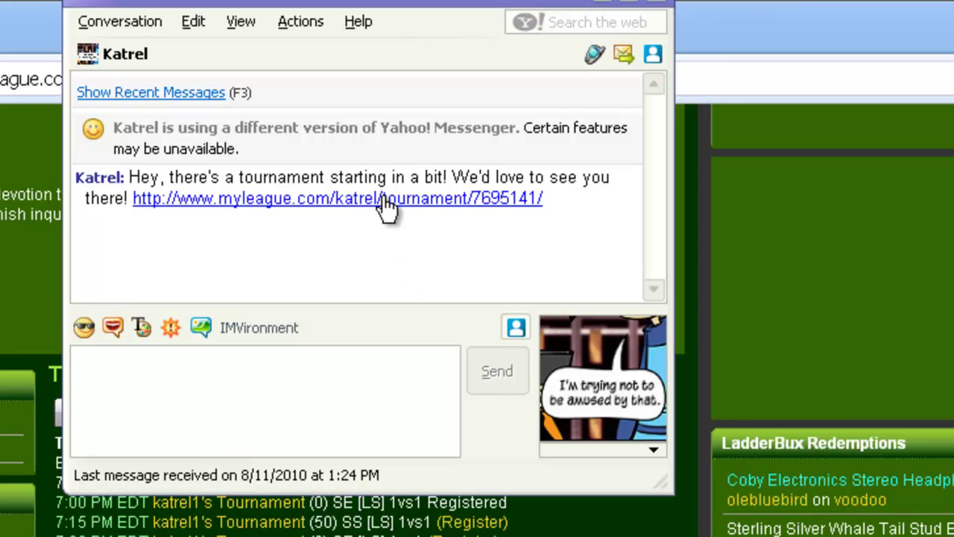
Follow the tournament 7695141 link in the Messenger chat to open Torlan Fest!
click(532, 211)
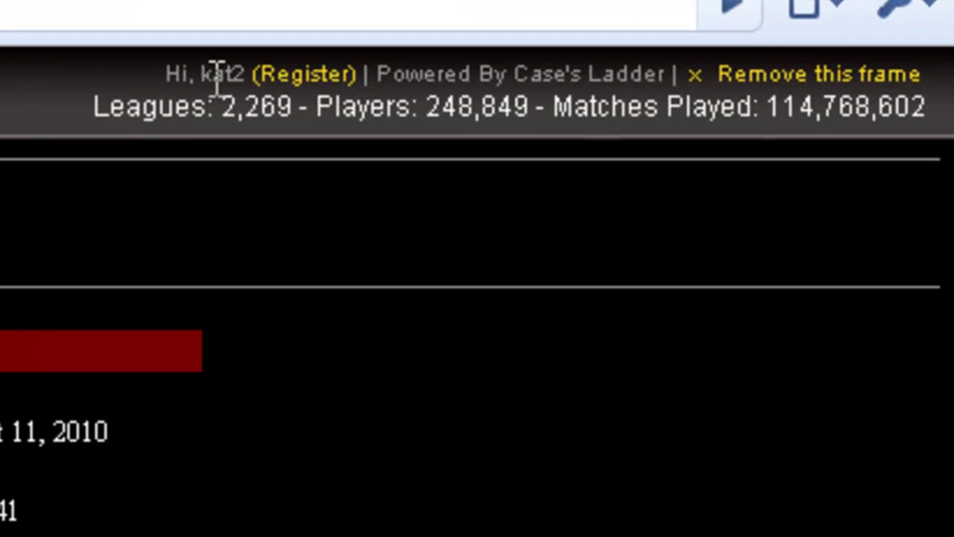
Register from the Torlan Fest! page header and bring up its REGISTER form.
click(290, 82)
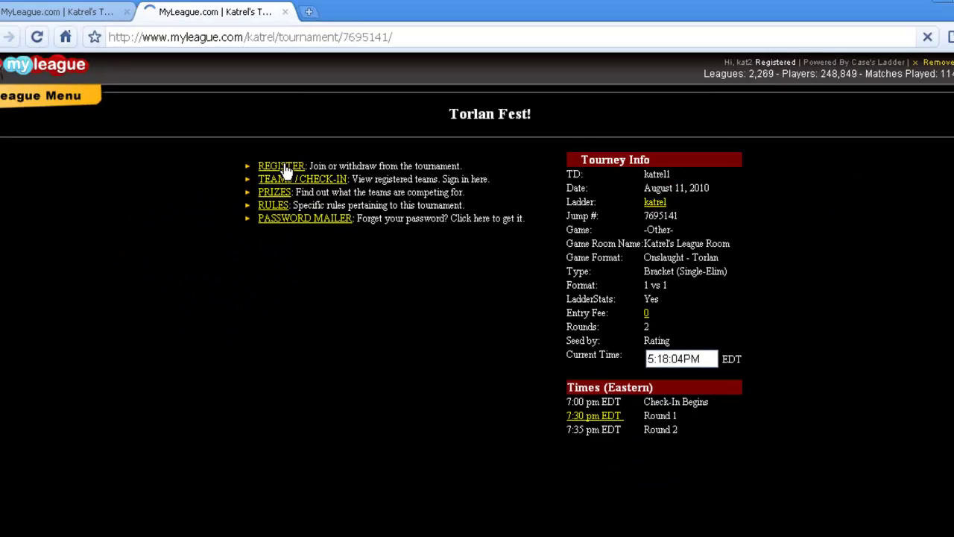
click(213, 231)
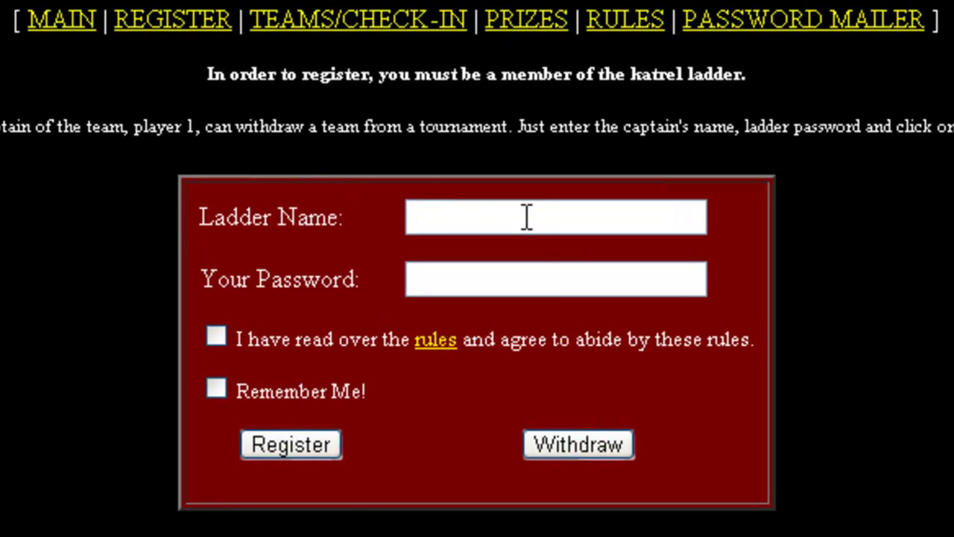
Enter the ladder name and password, agree to the rules, and leave Remember Me unticked.
click(543, 209)
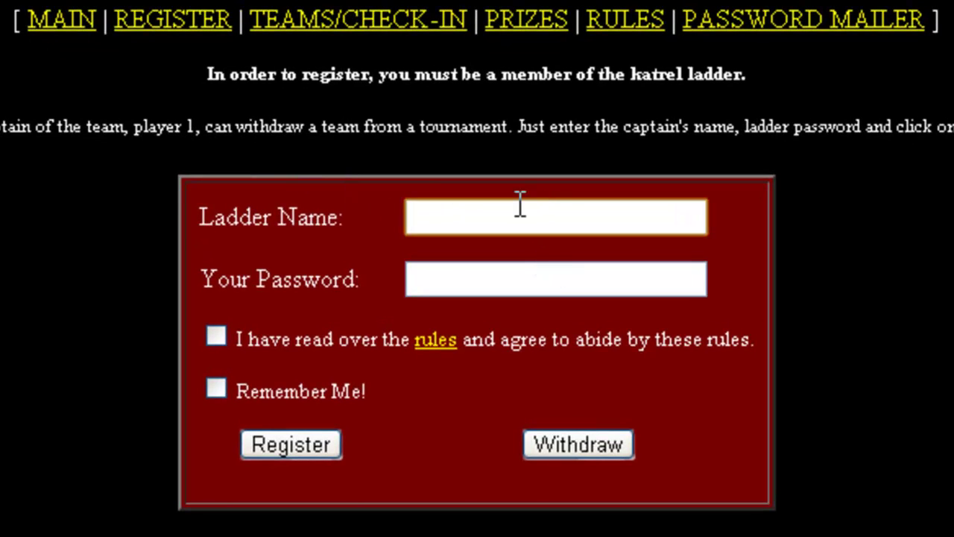
text(kat2)
click(471, 278)
text(********)
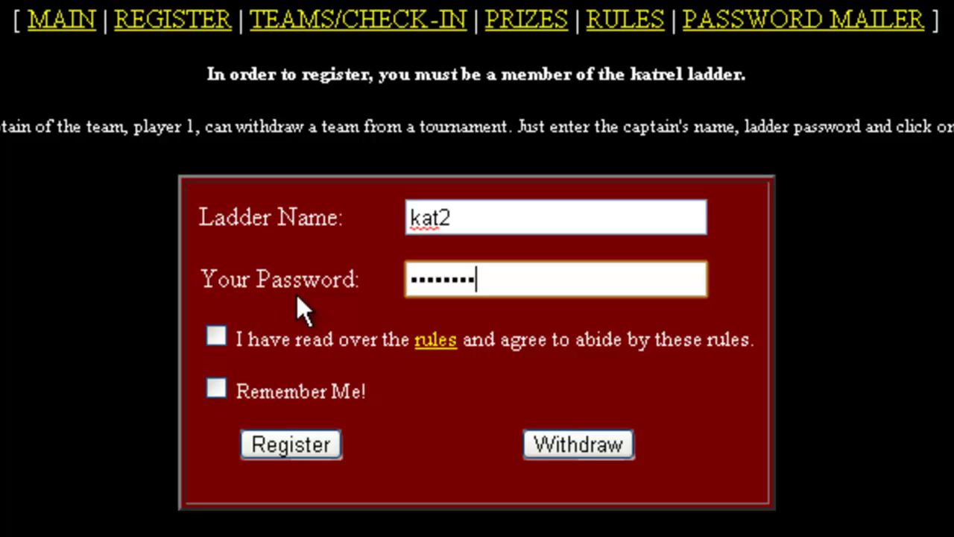
click(215, 336)
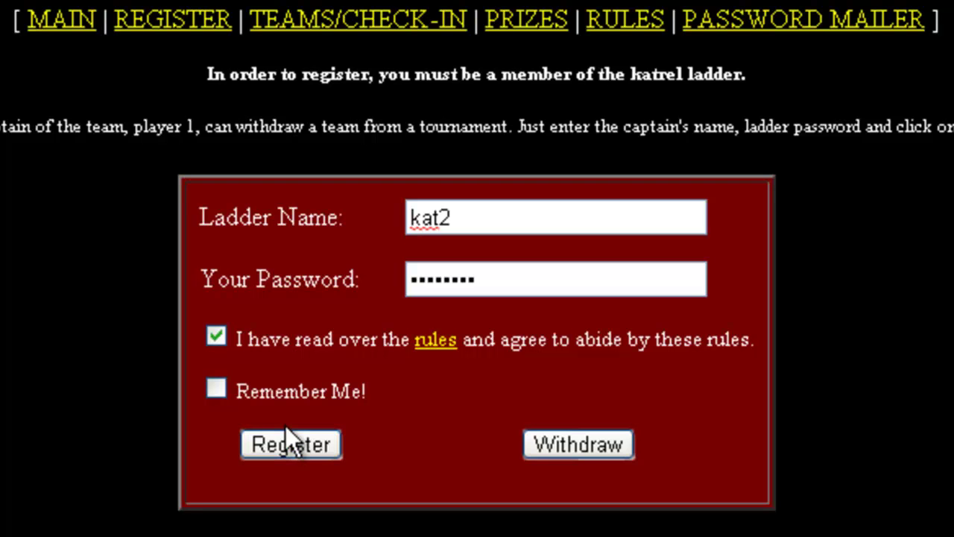
click(217, 389)
click(222, 388)
Clear and re-enter the ladder name and password on the registration form.
double_click(505, 279)
key(BackSpace)
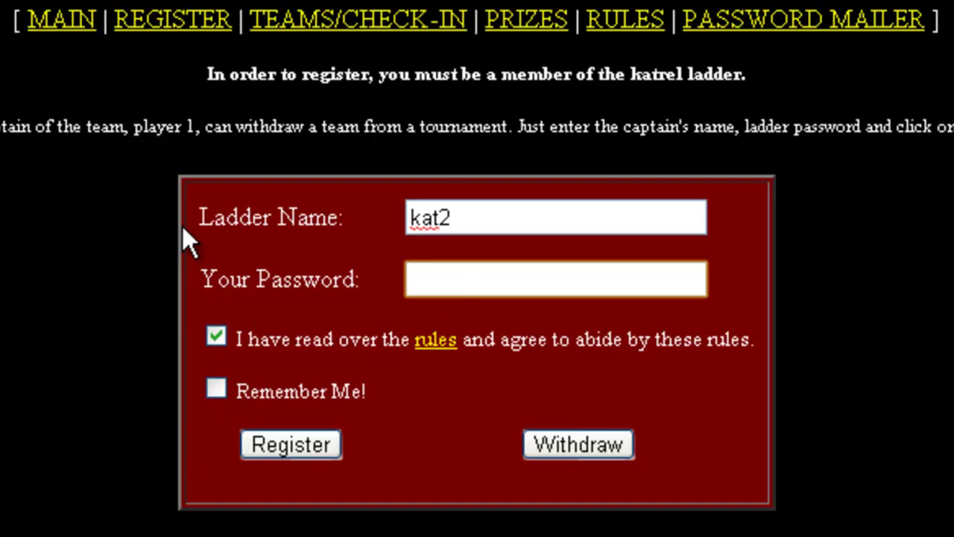
double_click(508, 217)
key(BackSpace)
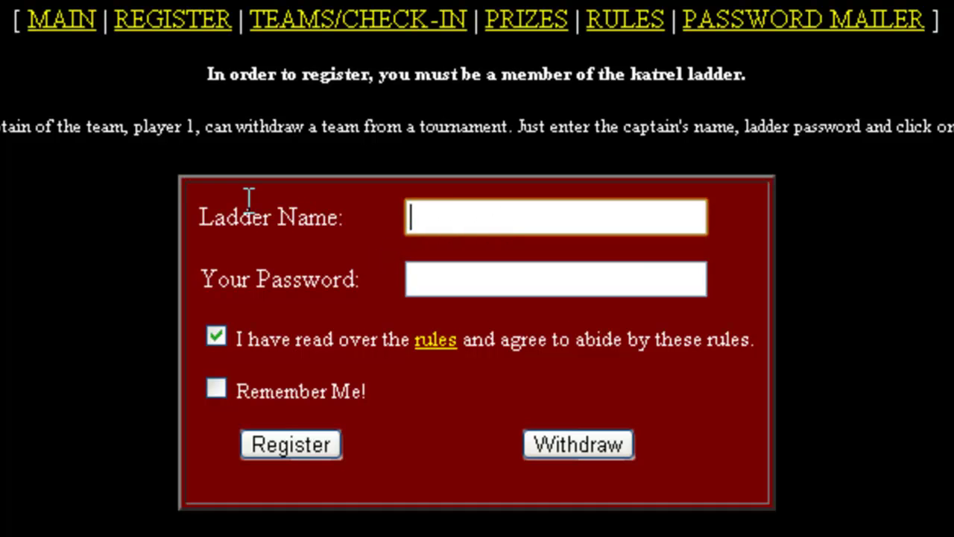
text(kat2)
key(Tab)
text(•••••••••)
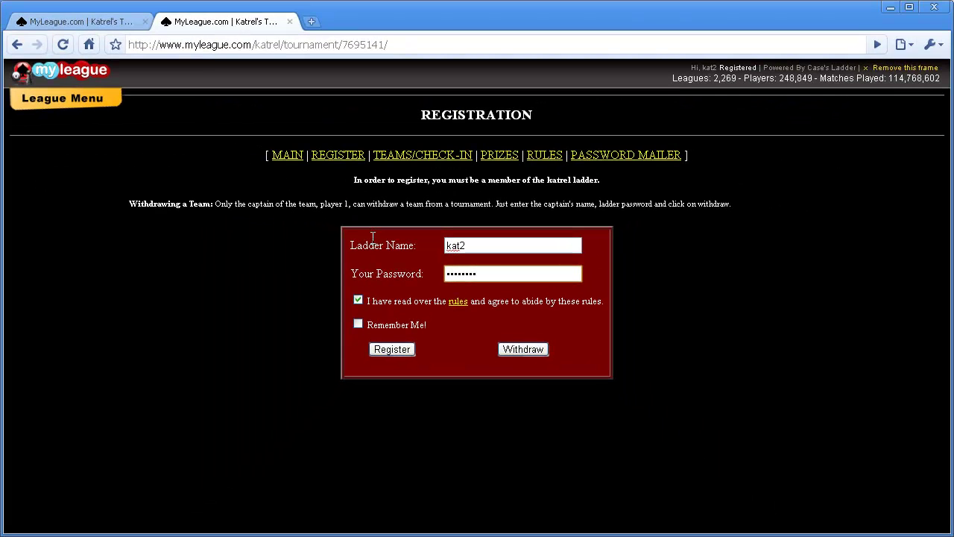
Close the registration tab, jump to tournament 7695139, then return to the league home page.
middle_click(247, 24)
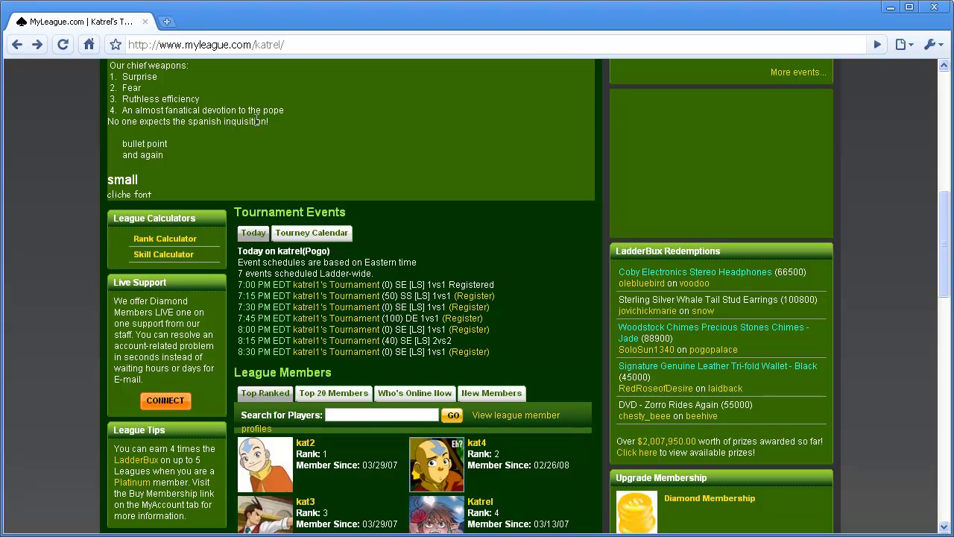
scroll(447, 294, up, 6)
click(665, 140)
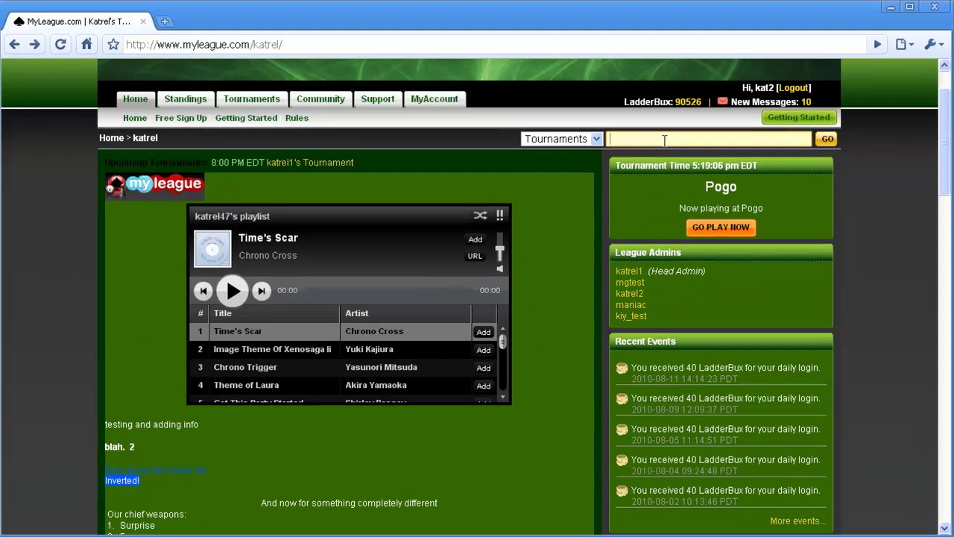
text(769)
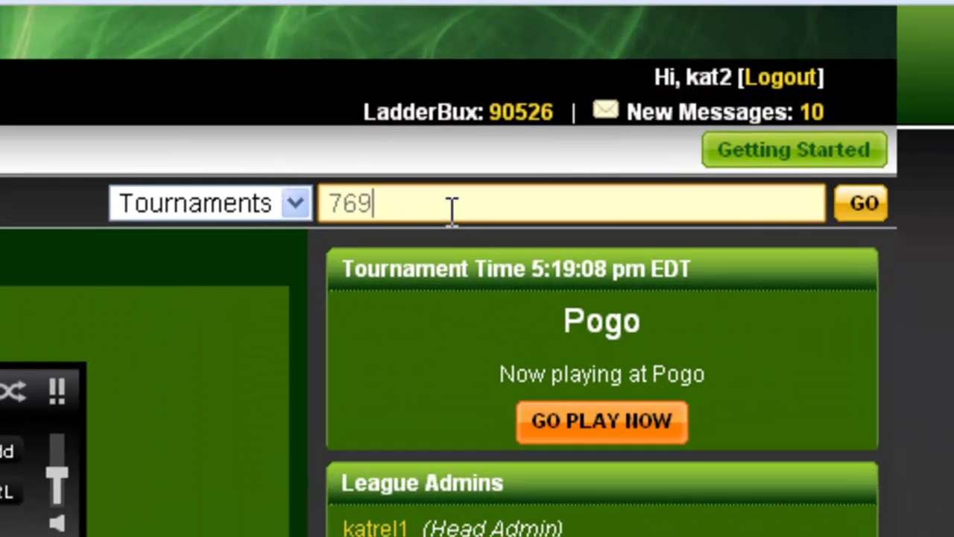
text(5139)
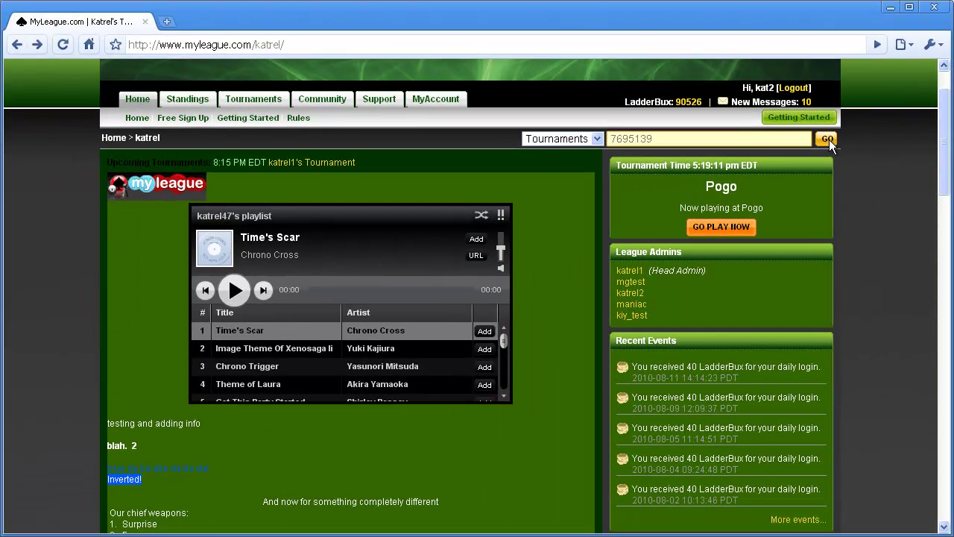
click(866, 205)
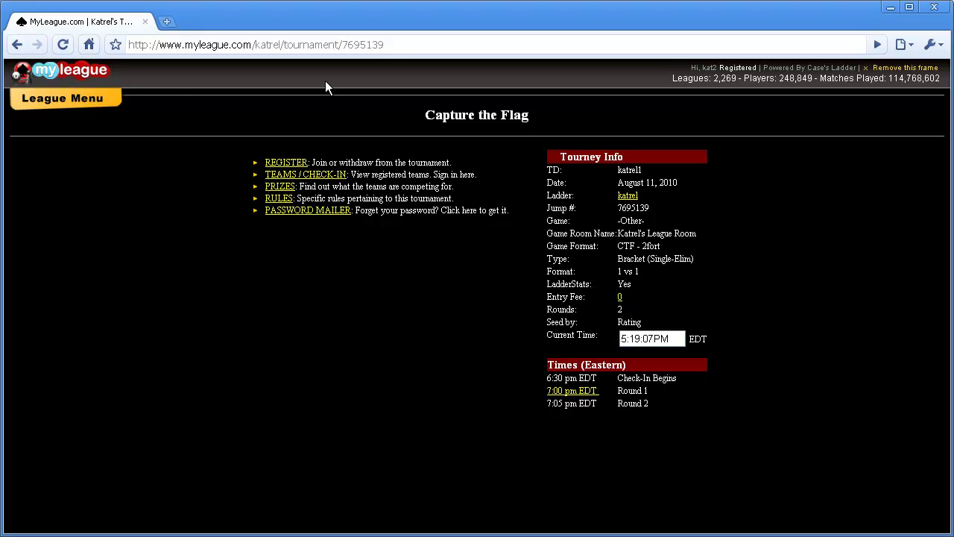
click(18, 45)
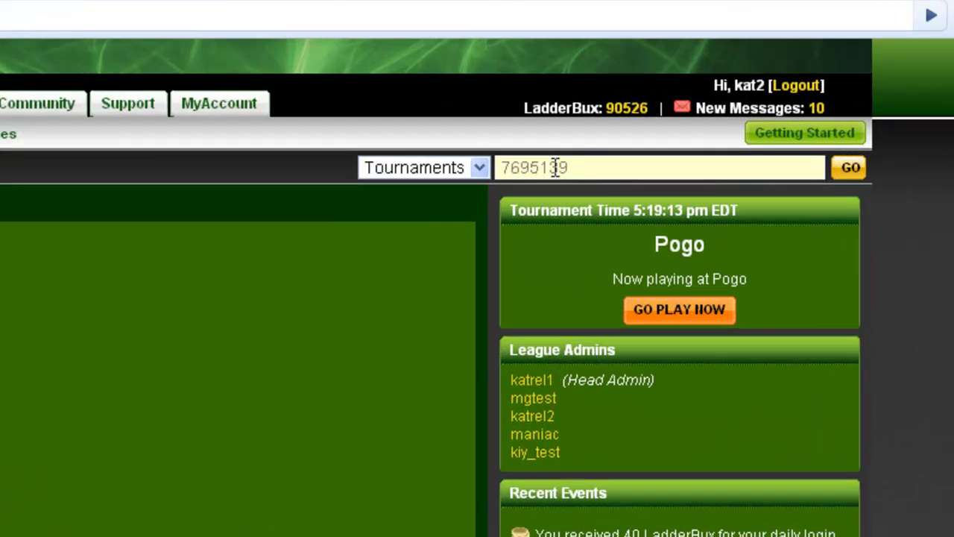
click(655, 139)
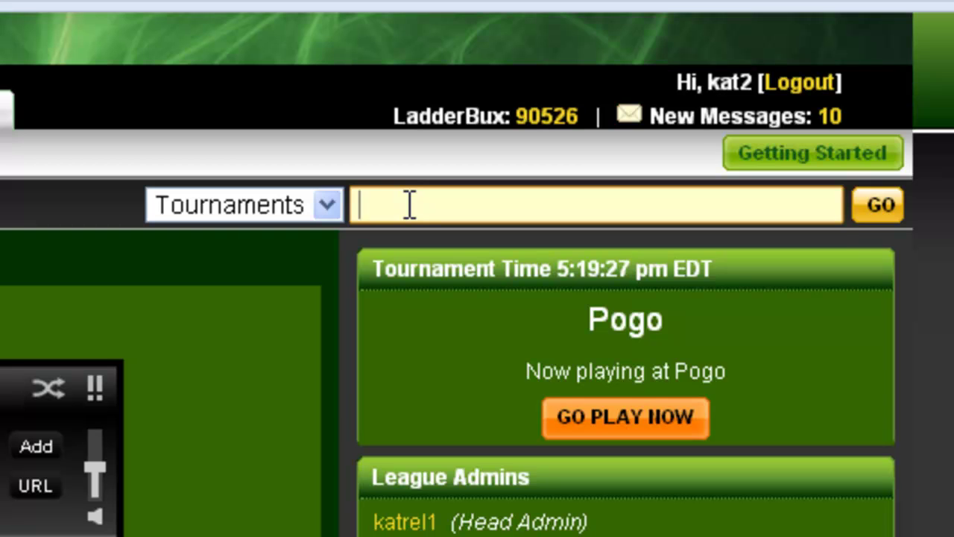
Search tournaments for '2fort', review the two results, then go back.
text(2fort)
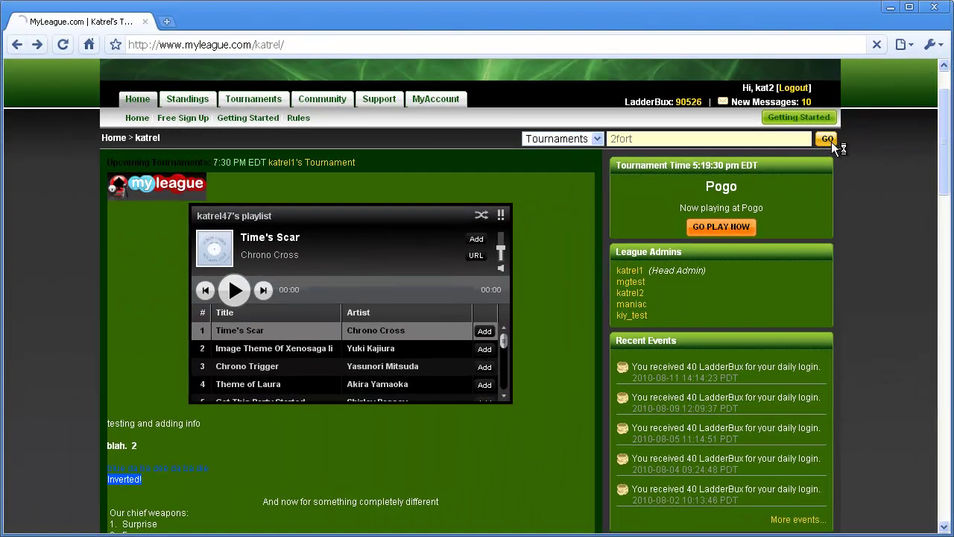
click(833, 146)
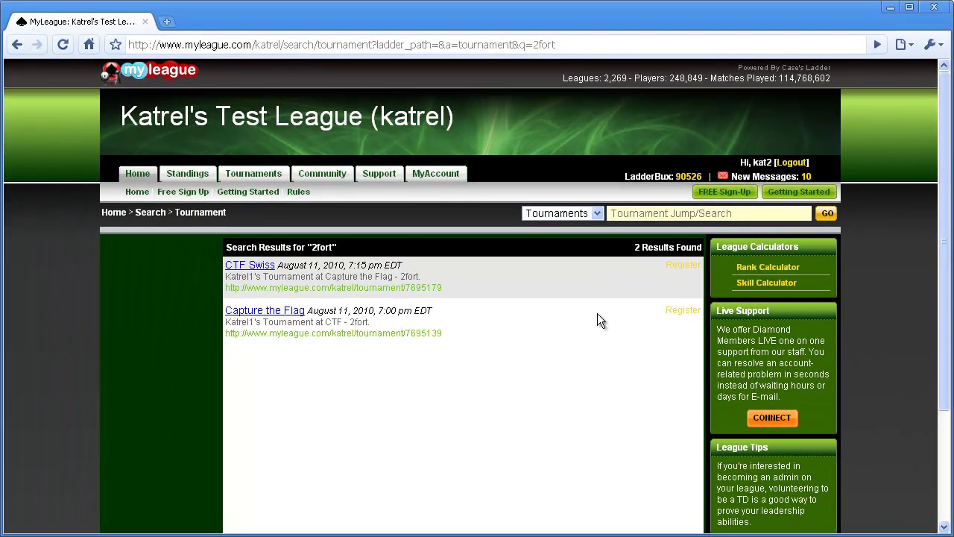
key(alt+Left)
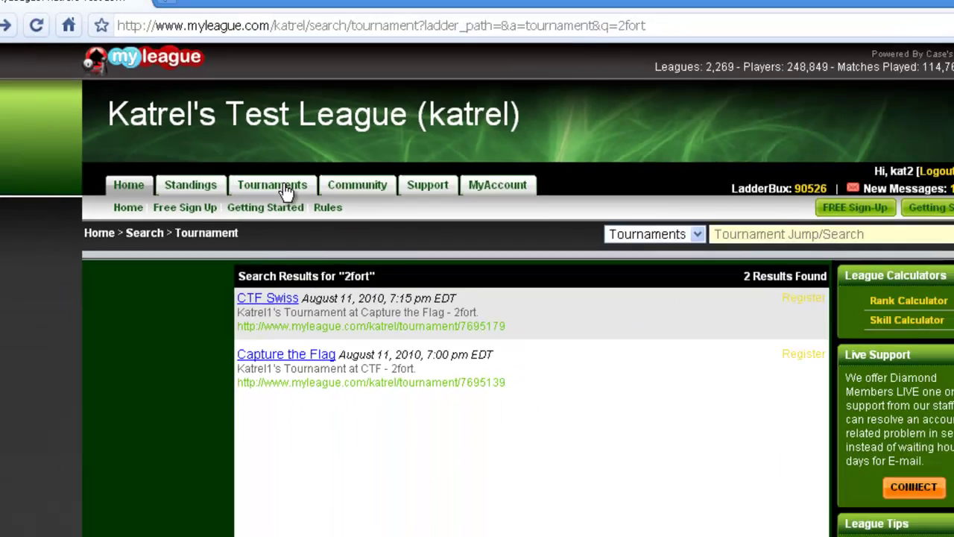
Open the Tournaments page and scroll through the 7 tournaments listed for 08/11/2010.
click(368, 236)
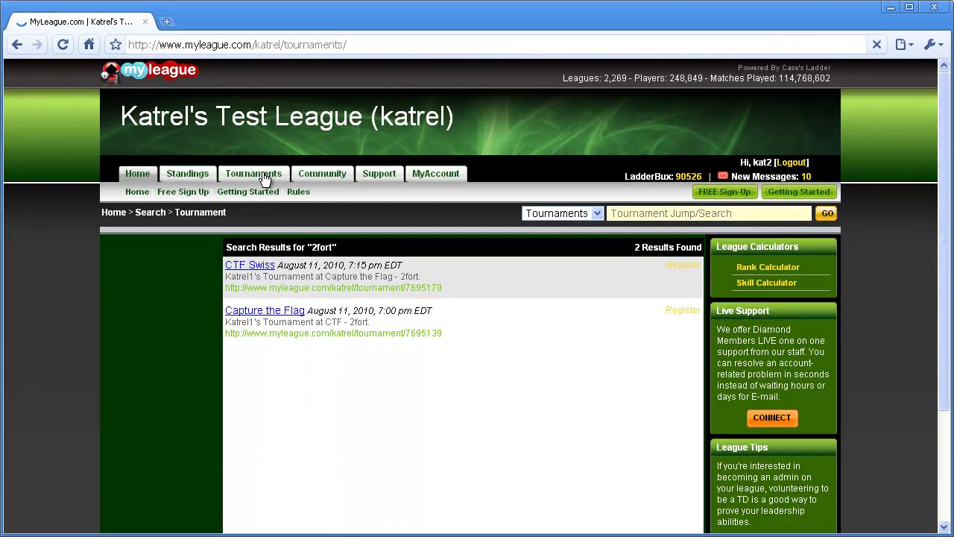
scroll(362, 356, down, 2)
scroll(362, 356, down, 7)
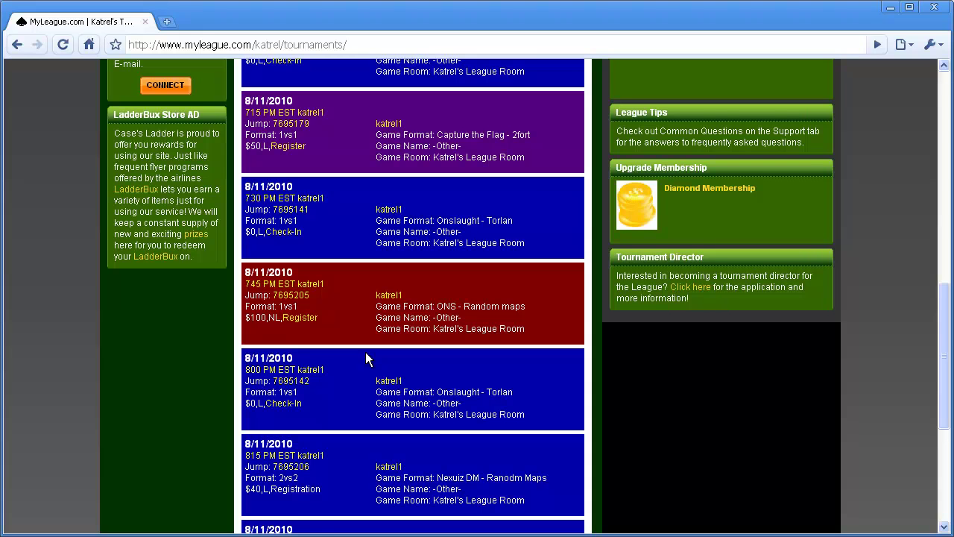
scroll(366, 360, up, 2)
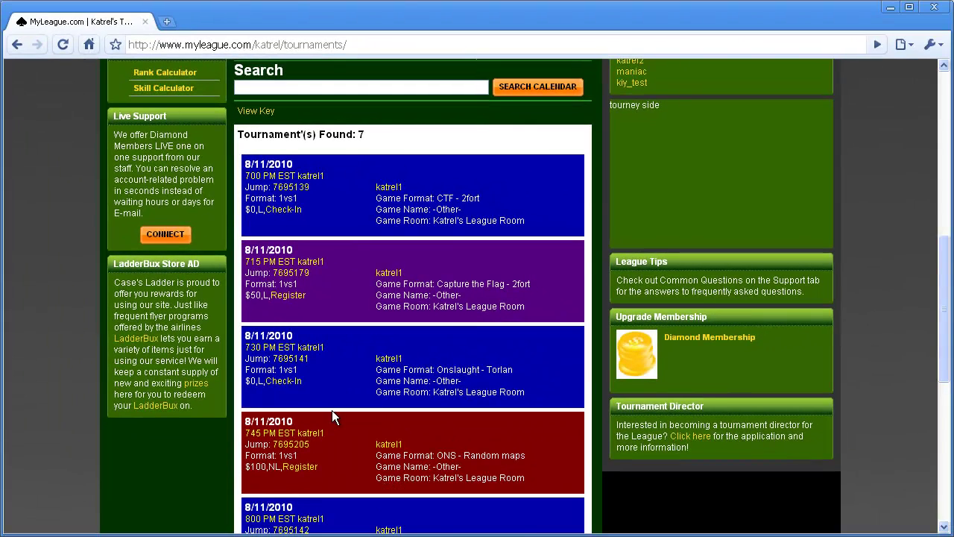
scroll(334, 411, up, 1)
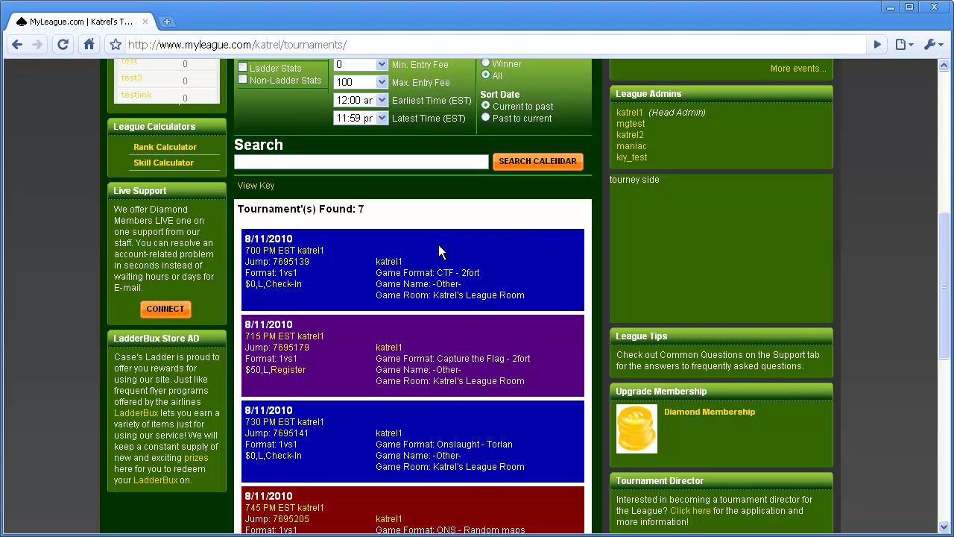
scroll(405, 266, up, 3)
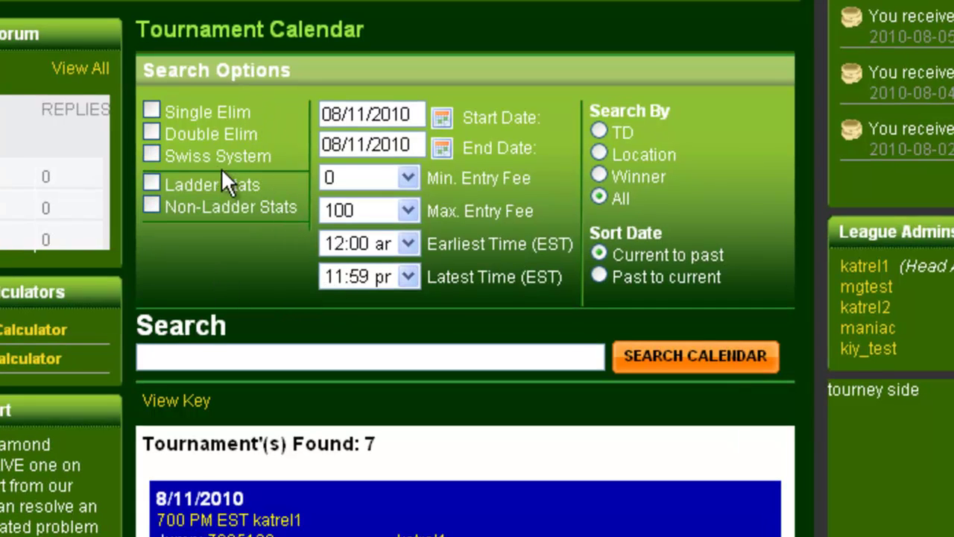
Change the calendar start date to 08/10/2010 and scroll through the resulting tournament list.
click(440, 121)
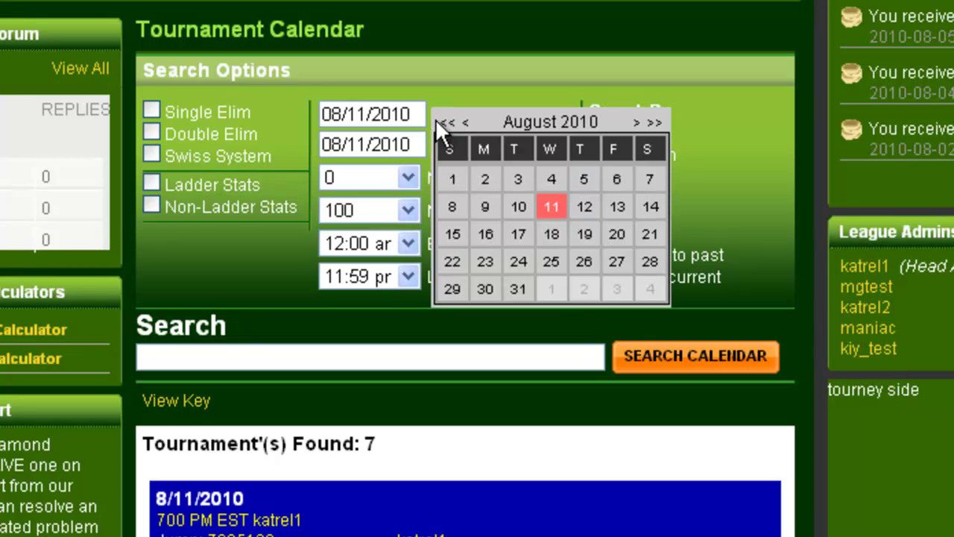
click(520, 211)
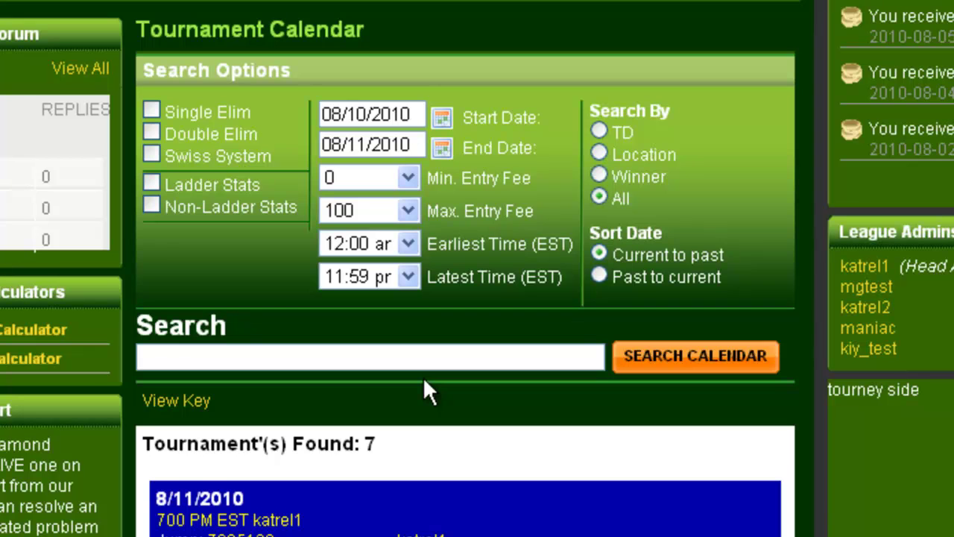
scroll(423, 381, down, 7)
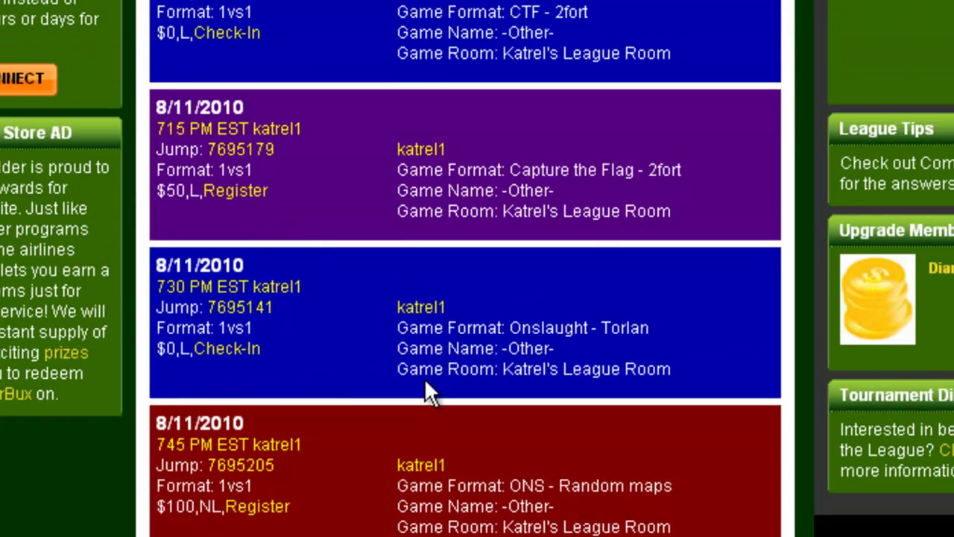
scroll(425, 385, down, 2)
scroll(426, 384, up, 2)
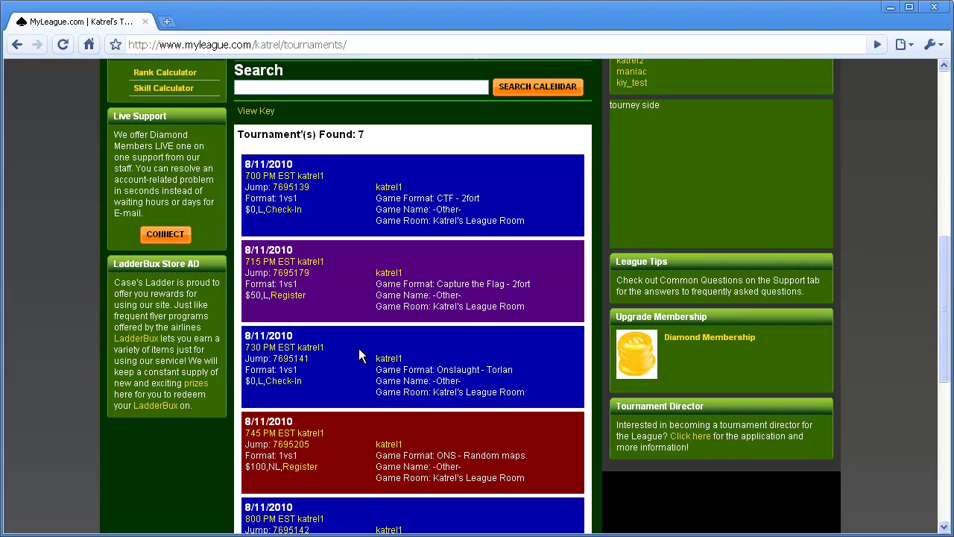
scroll(358, 348, up, 8)
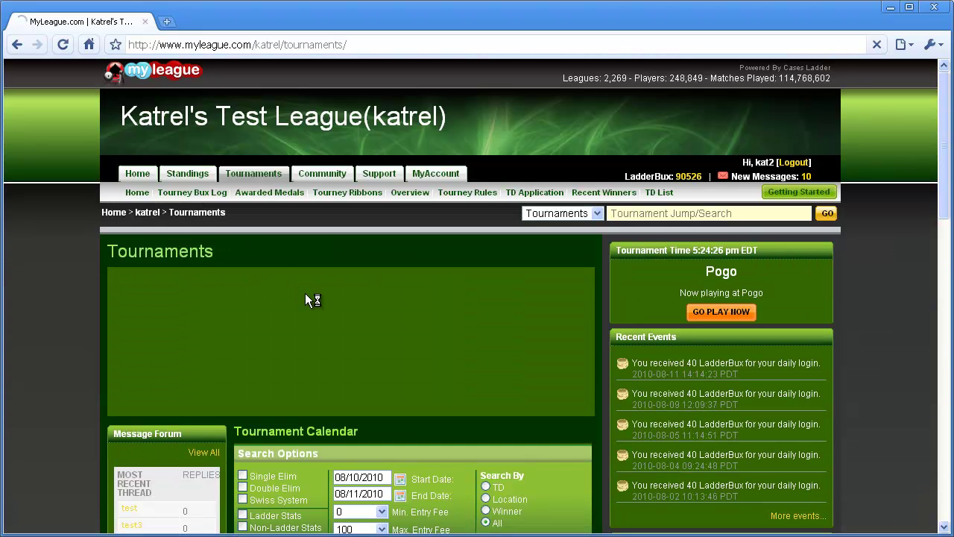
Bring the league home page in front of Yahoo! Messenger, showing the 7:00, 7:15 and 7:30 PM tournaments as Registered.
scroll(340, 336, down, 7)
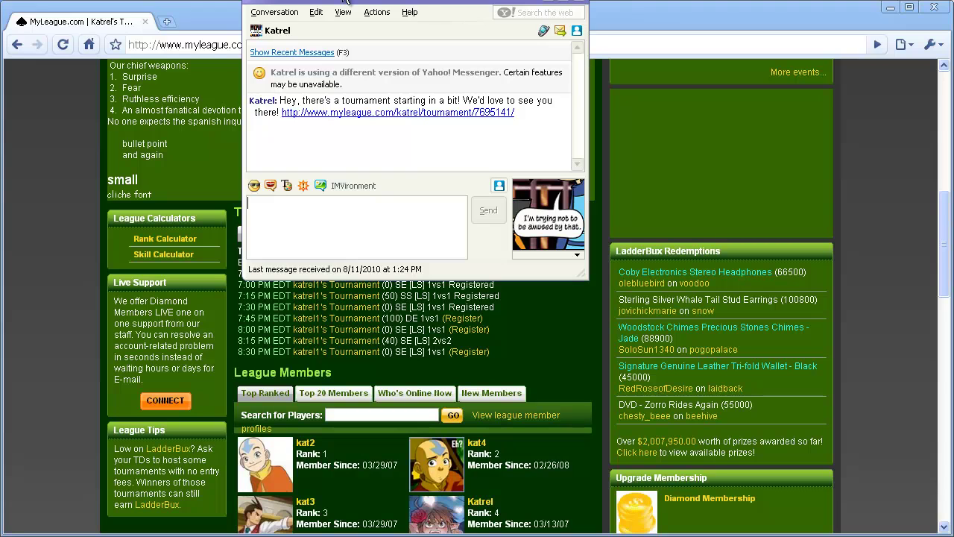
click(215, 23)
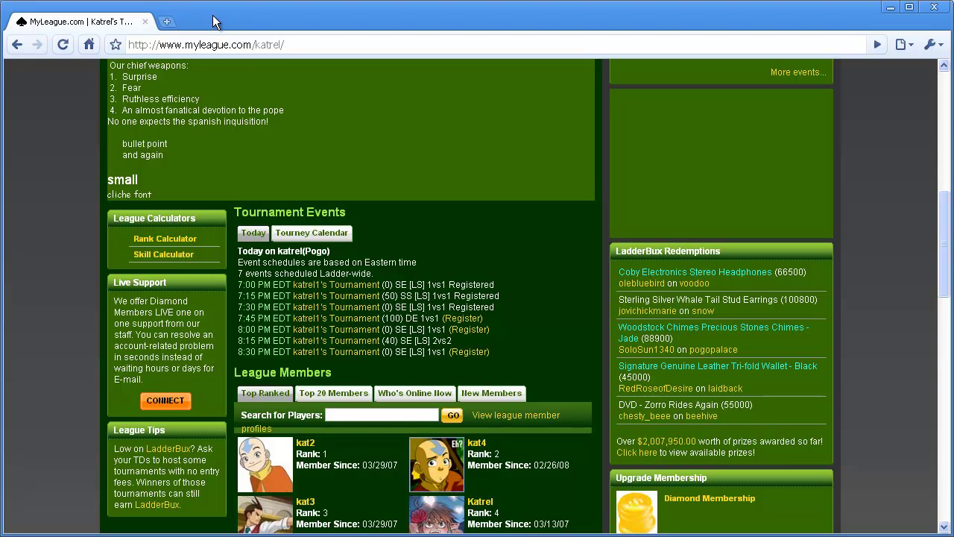